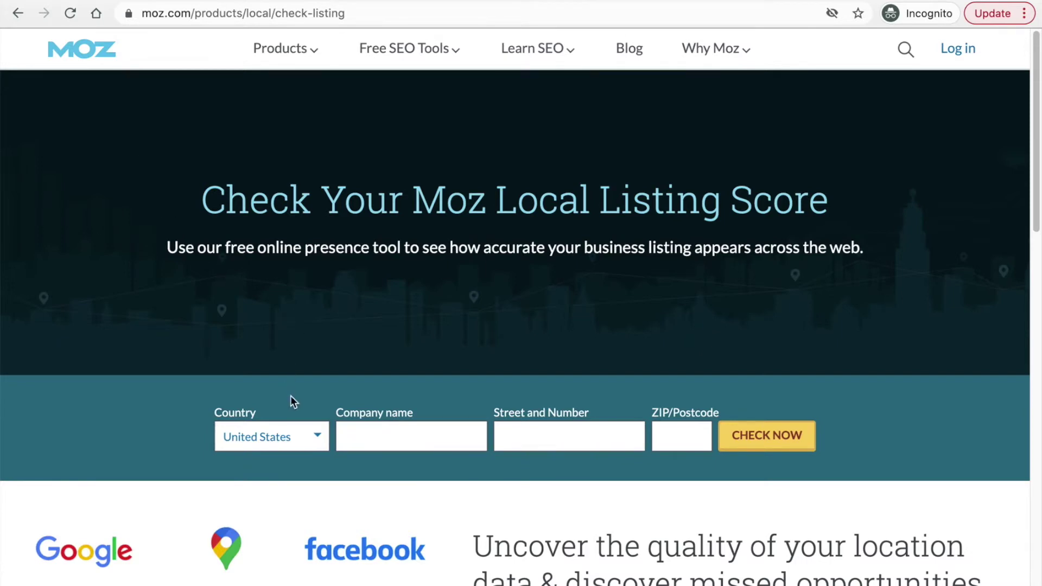
Review the country choices, keep United States, and enter "fairmont copley plaza" as the company name for the listing check.
left_click(321, 441)
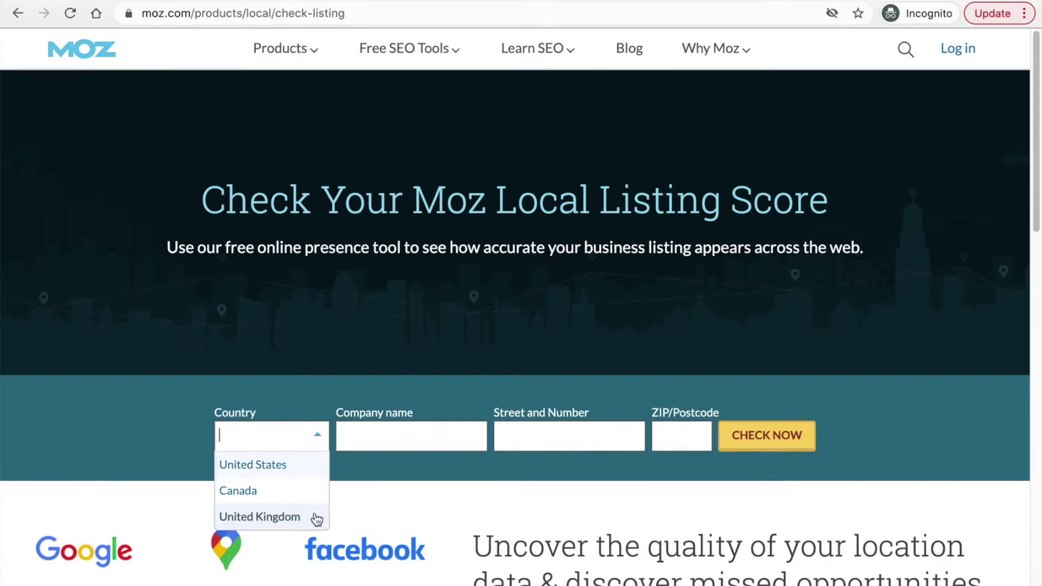
left_click(293, 383)
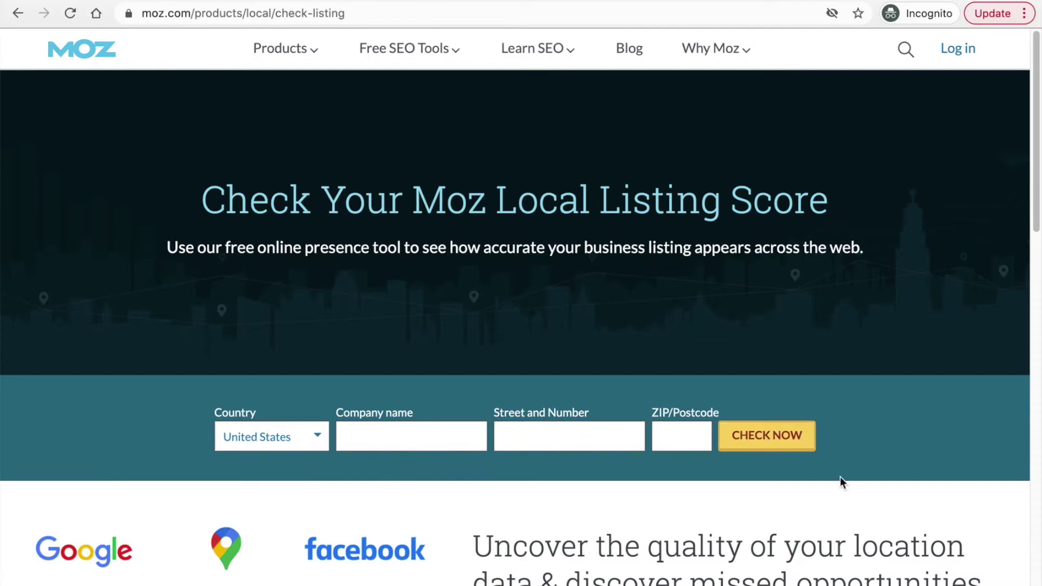
left_click(376, 433)
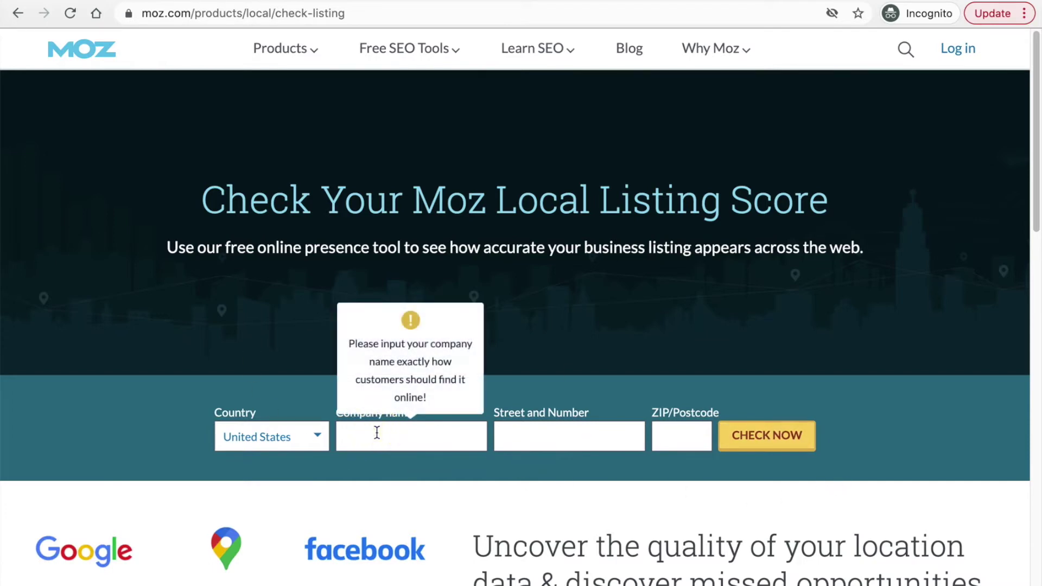
type("fairmont copley plaza")
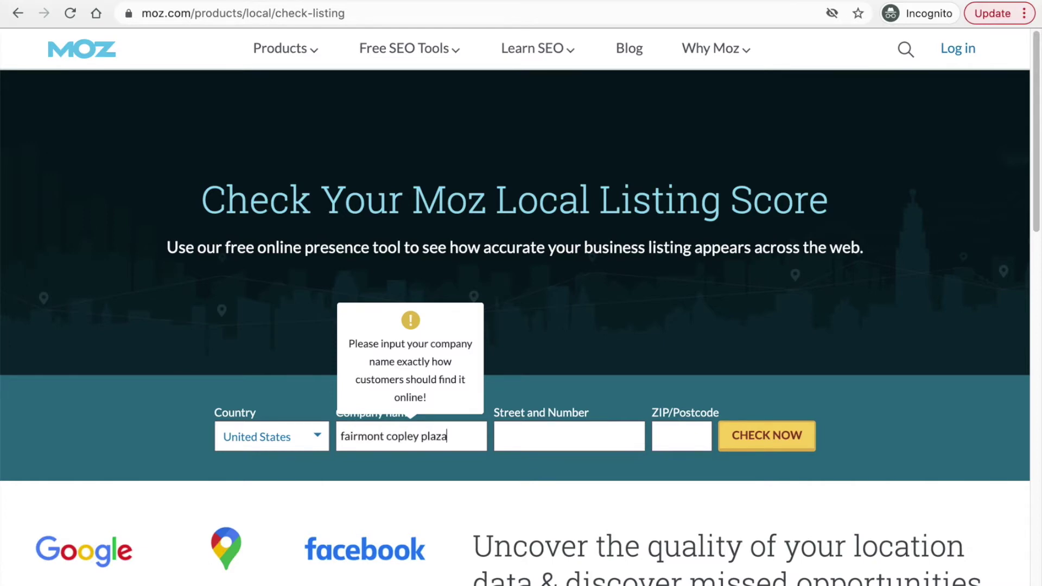
Enter the hotel's street address and ZIP code, and run the listing score check.
left_click(549, 438)
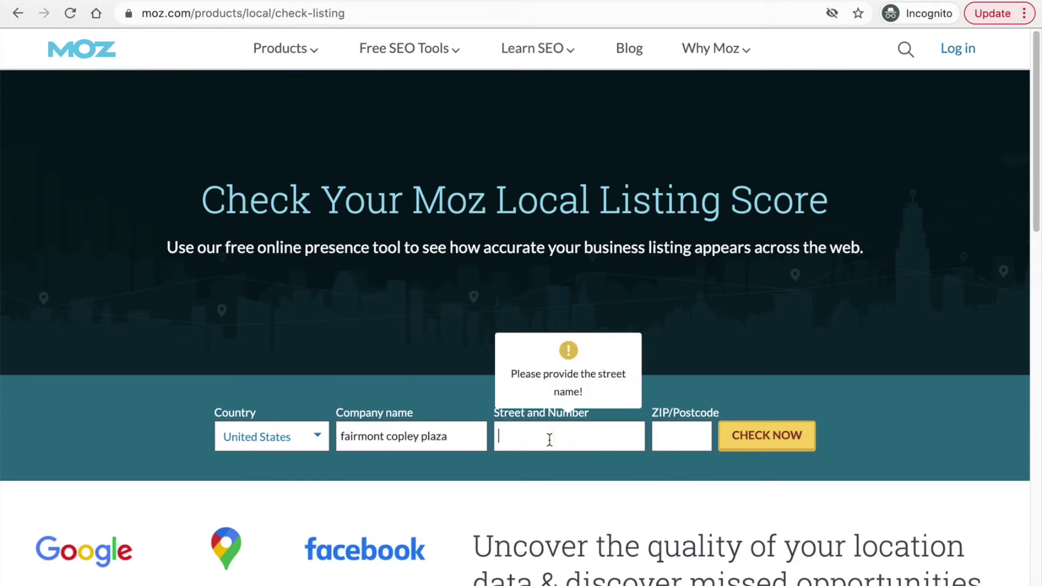
type("138 saint james avenue")
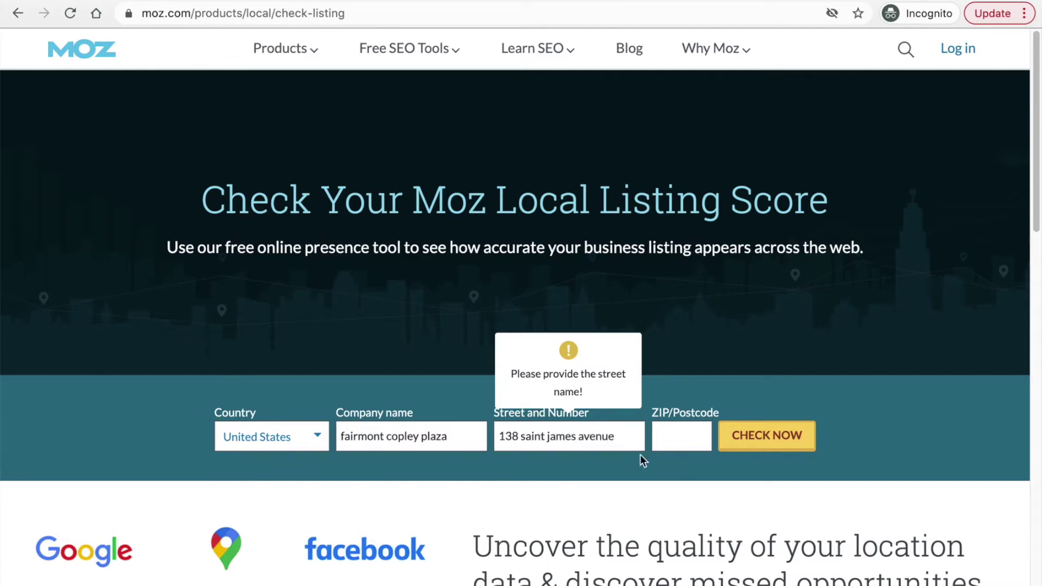
left_click(691, 428)
type("021")
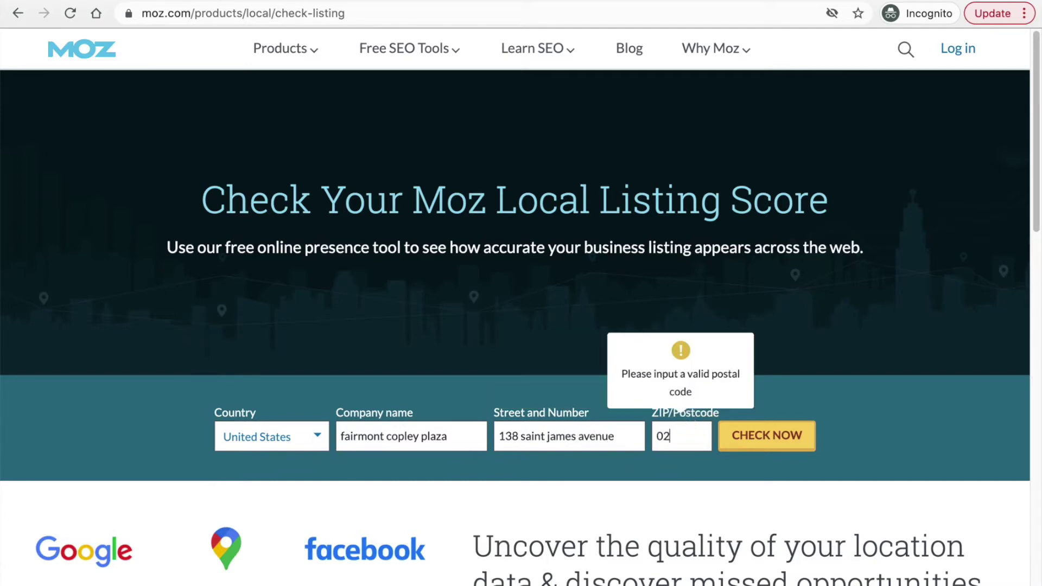
type("16")
left_click(793, 438)
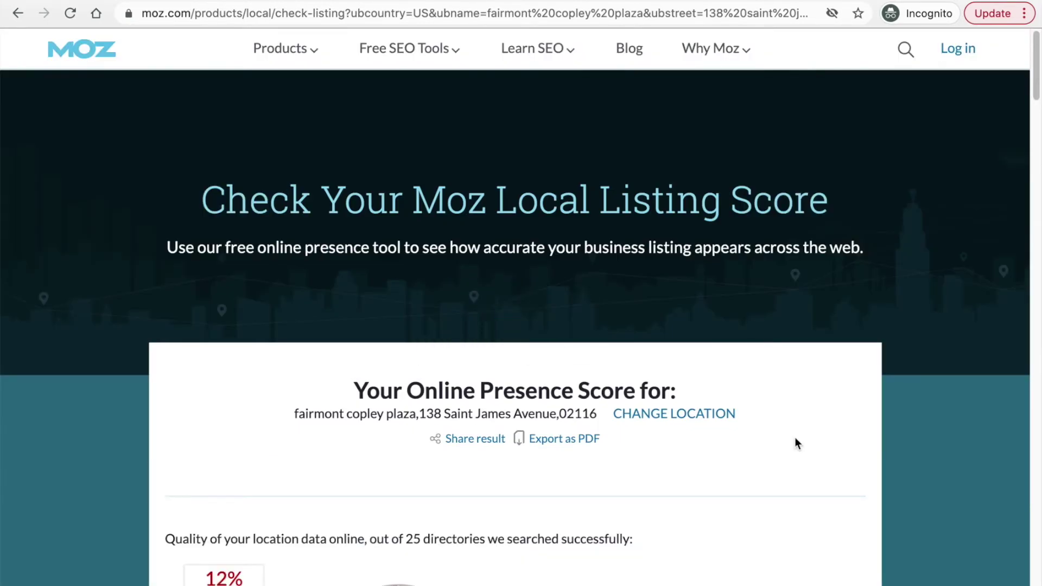
Examine the online presence score breakdown and the directory results from Google Search through My Local Services.
scroll(811, 469, "down", 10)
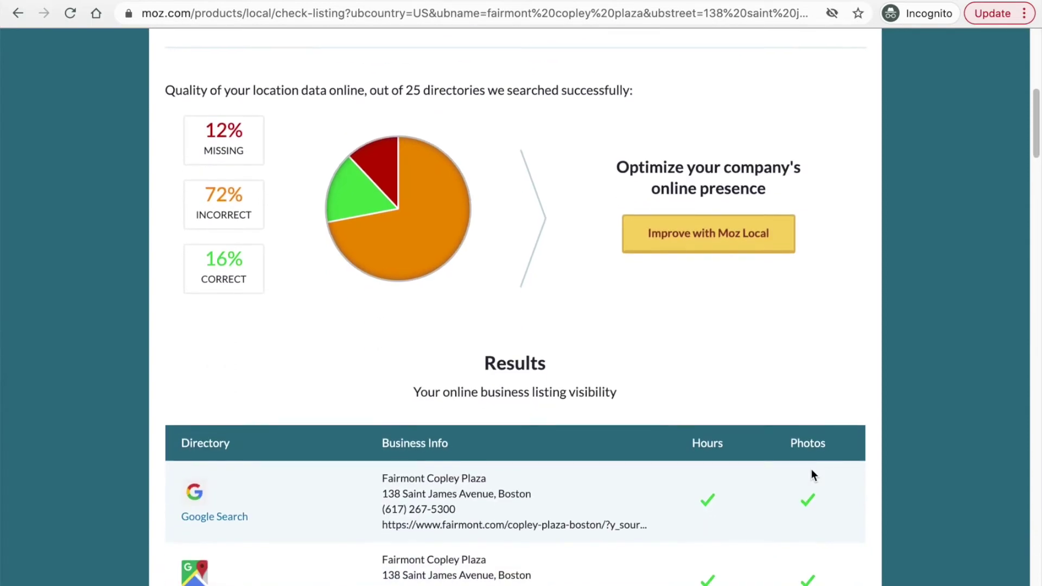
scroll(811, 469, "down", 2)
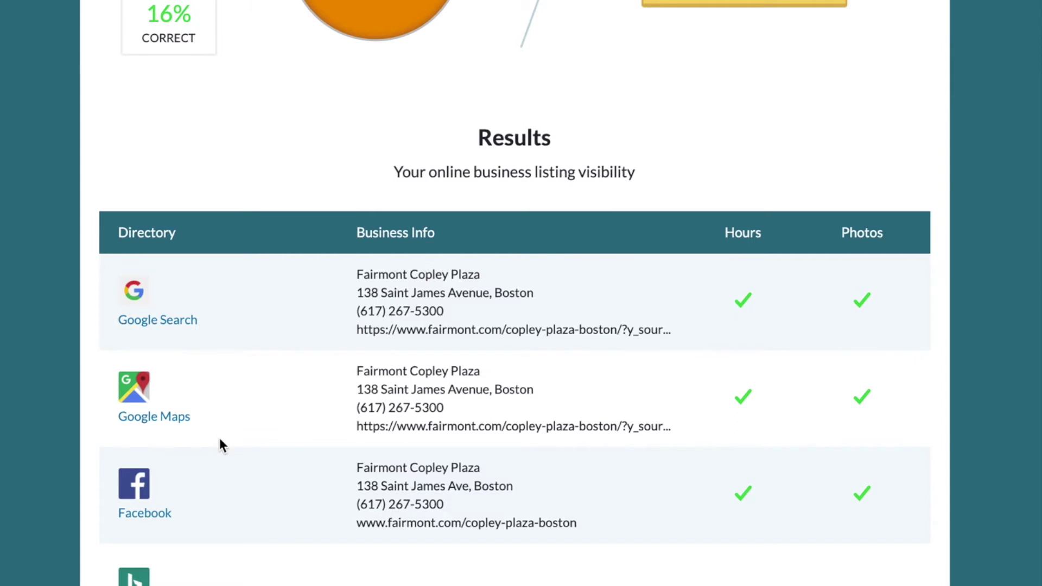
left_click(252, 327)
scroll(228, 442, "down", 1)
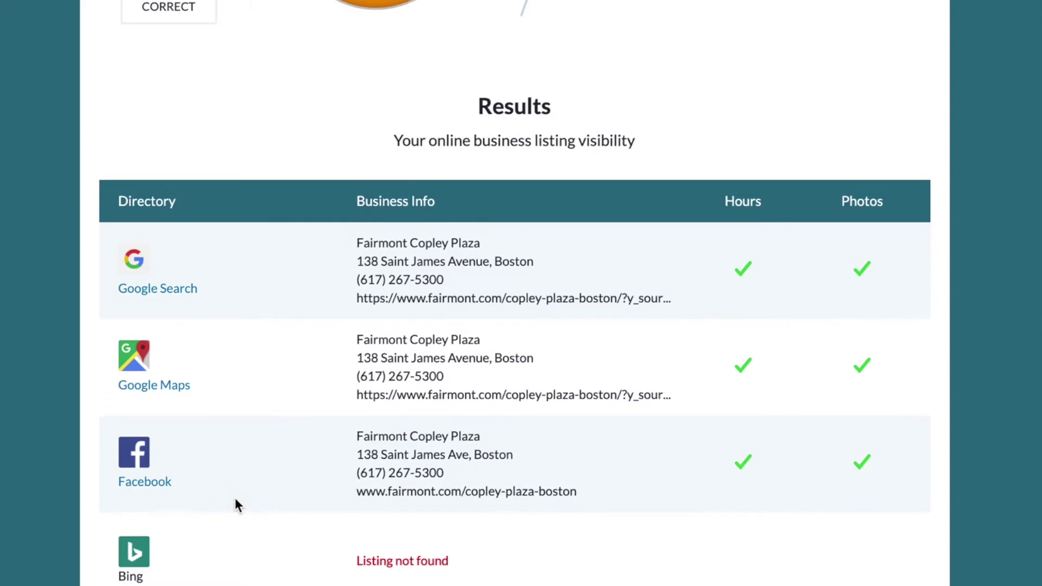
scroll(235, 502, "down", 3)
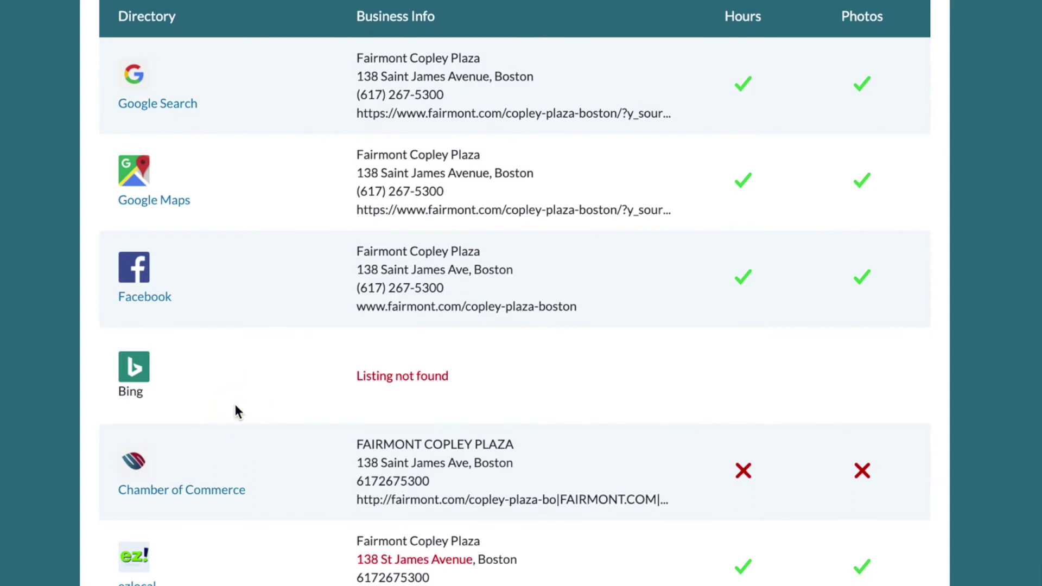
scroll(236, 407, "down", 3)
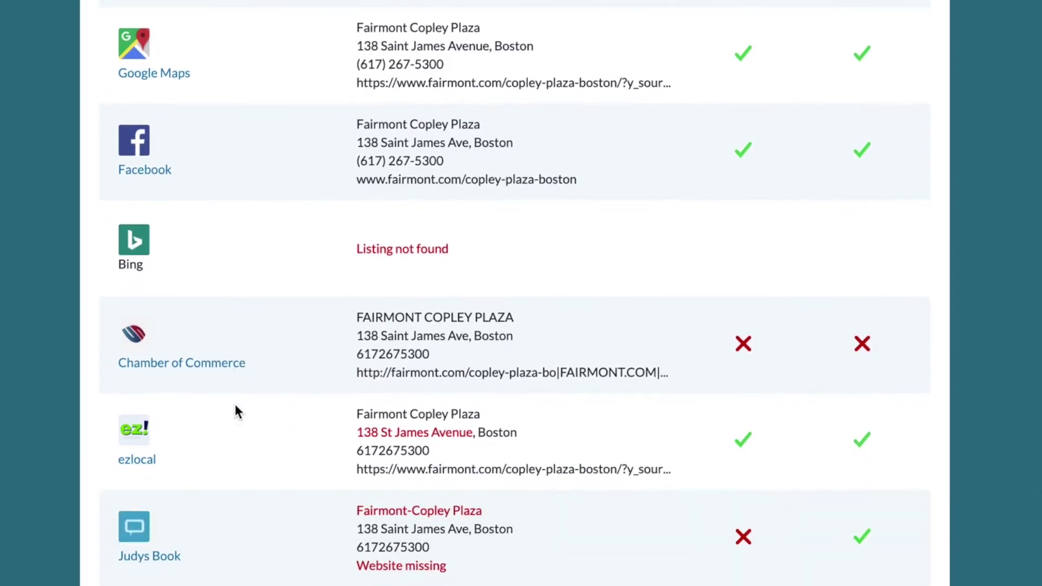
scroll(235, 411, "down", 2)
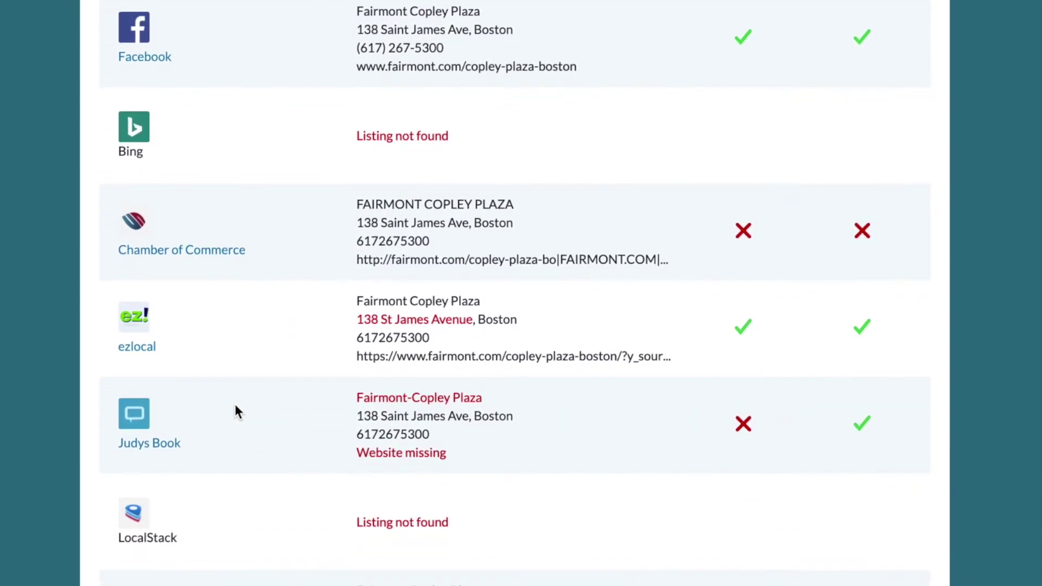
scroll(237, 412, "down", 3)
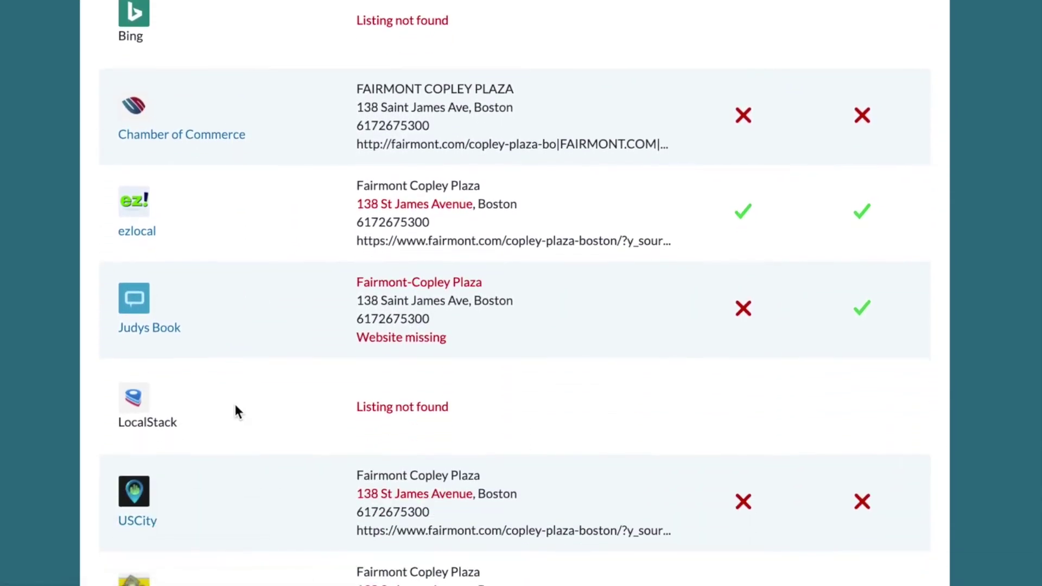
scroll(238, 411, "down", 1)
scroll(238, 412, "down", 1)
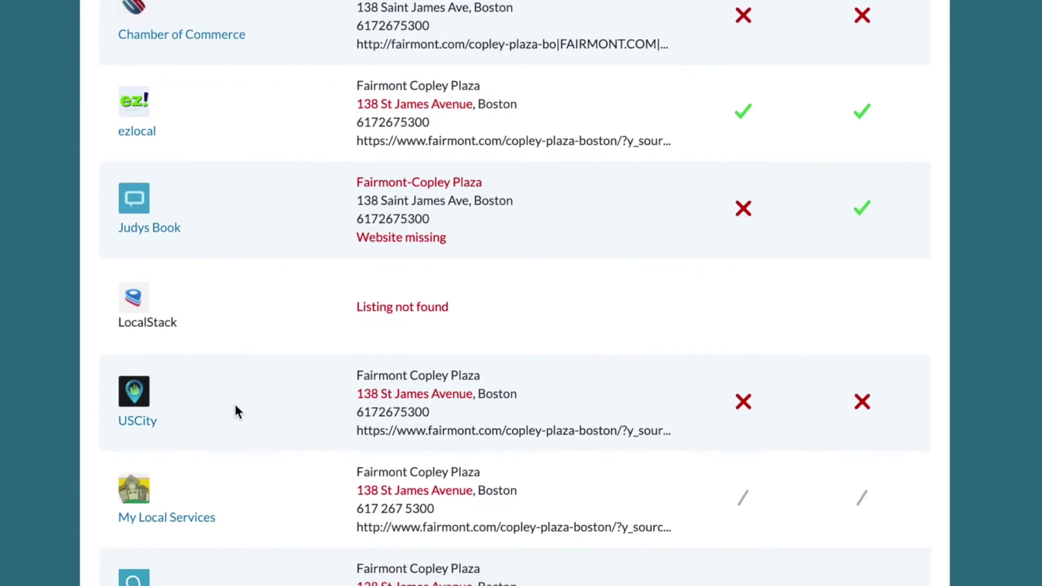
Compare the business name, address, phone and website across the directory listings from Bing through iGlobal for inconsistencies.
scroll(237, 412, "up", 3)
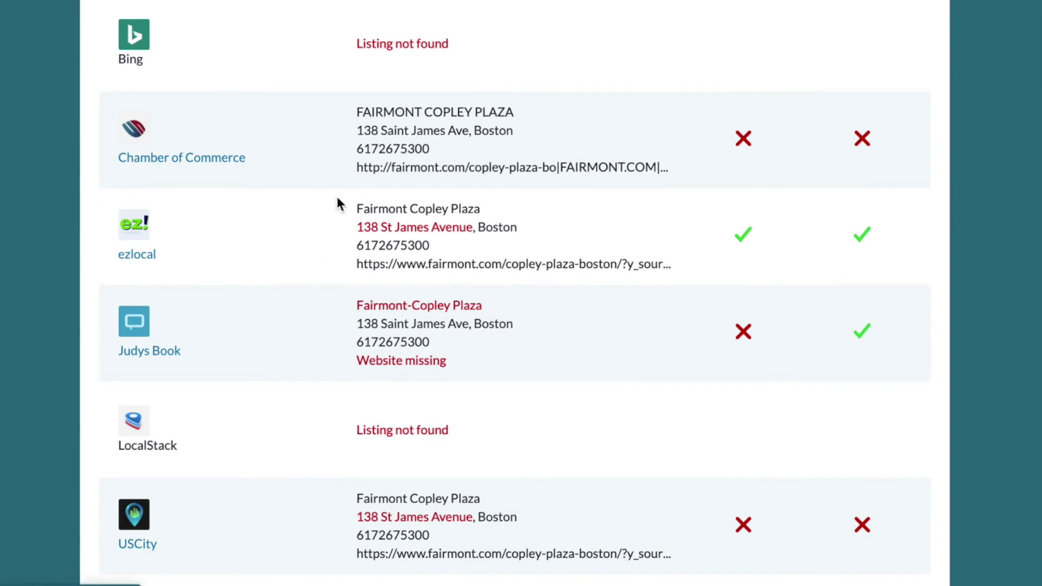
scroll(333, 235, "down", 3)
scroll(329, 237, "down", 2)
scroll(330, 237, "up", 3)
scroll(331, 243, "up", 2)
scroll(330, 243, "down", 3)
scroll(331, 243, "down", 3)
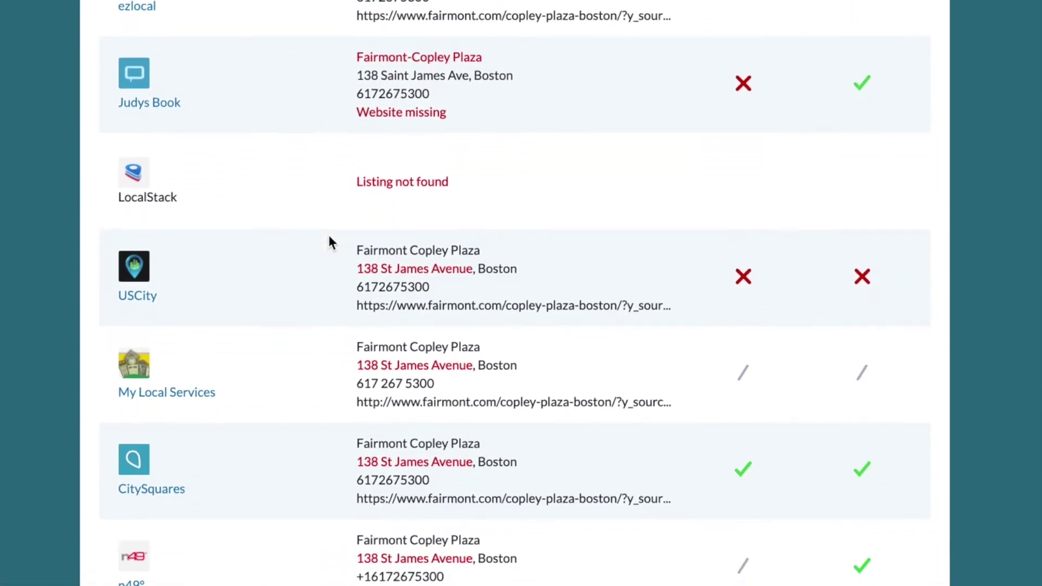
scroll(331, 243, "down", 3)
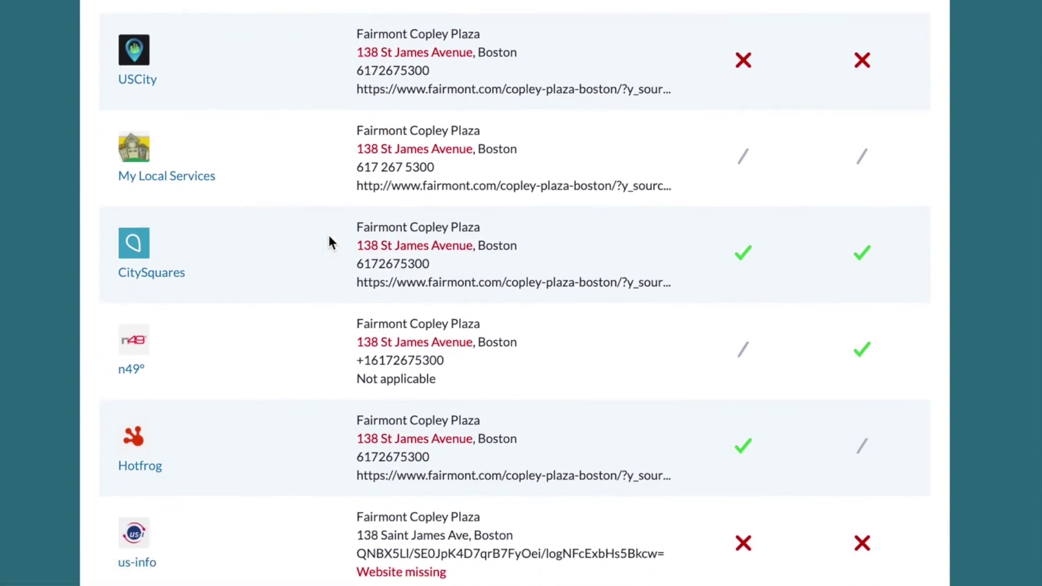
scroll(331, 244, "down", 2)
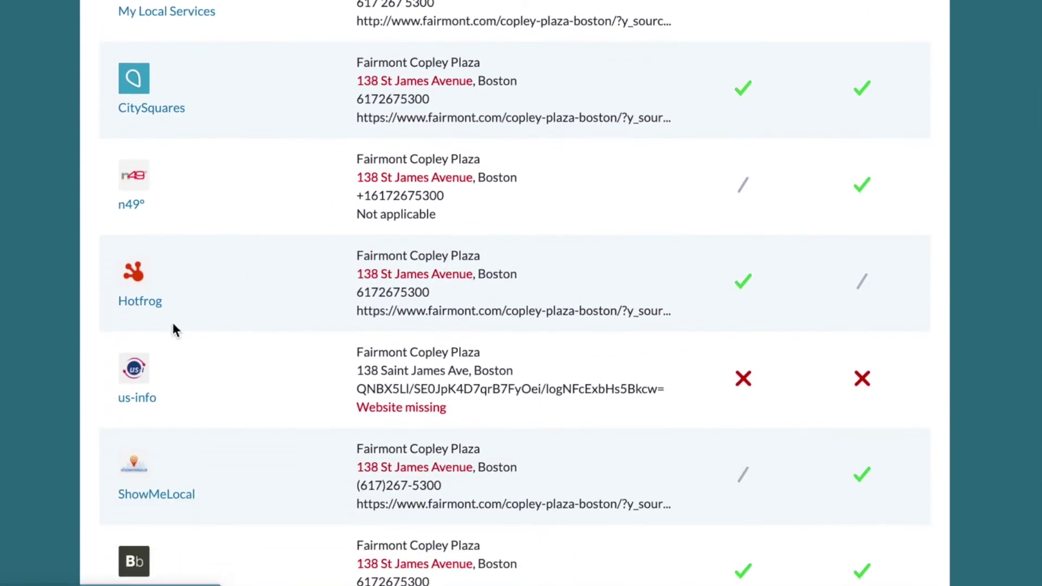
left_click(152, 330)
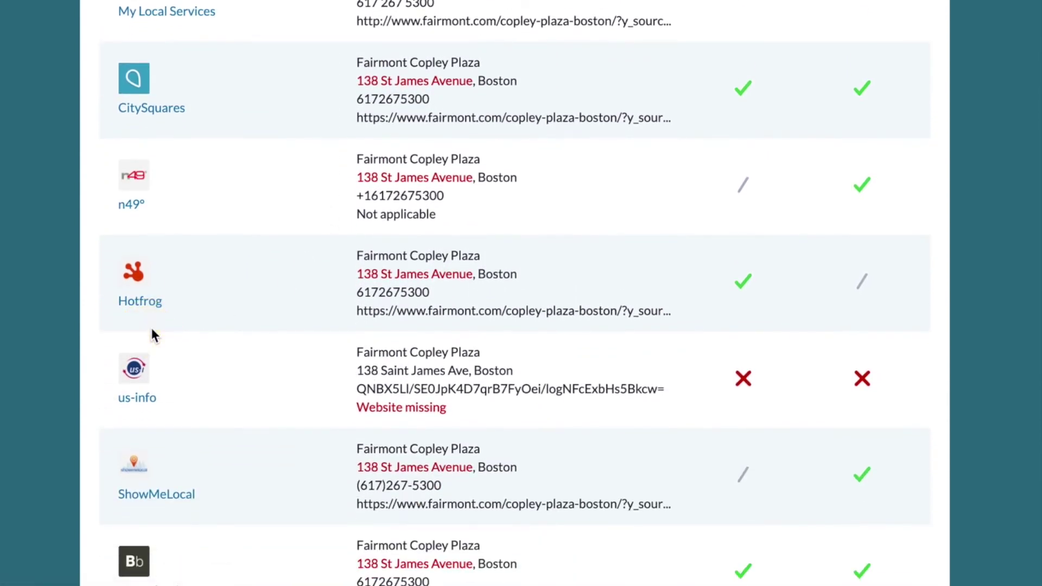
scroll(154, 335, "down", 2)
scroll(277, 350, "down", 1)
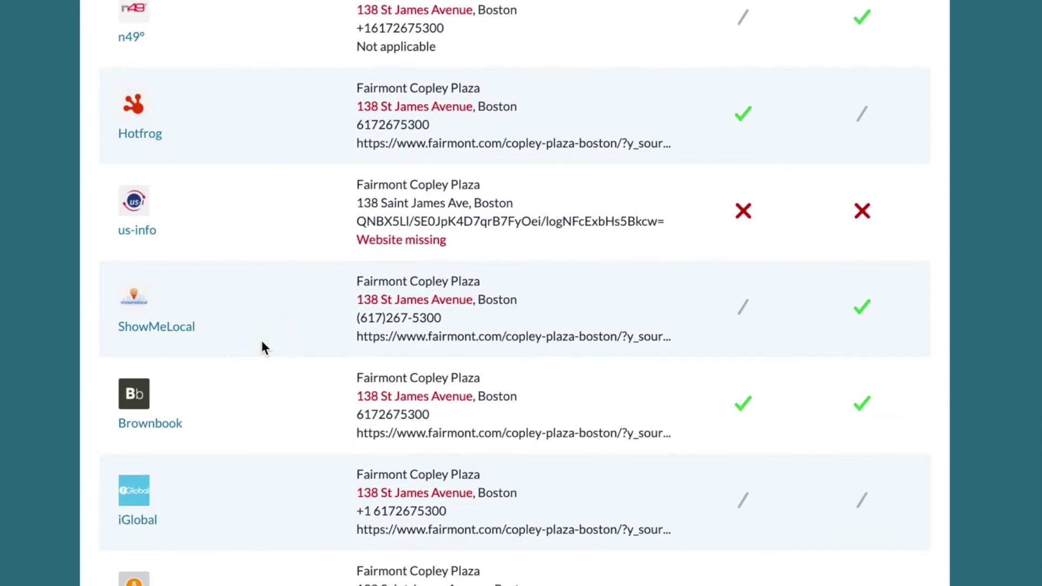
Recheck the directory listings' address variations from ShowMeLocal back to Google Search in the results table.
scroll(262, 348, "up", 4)
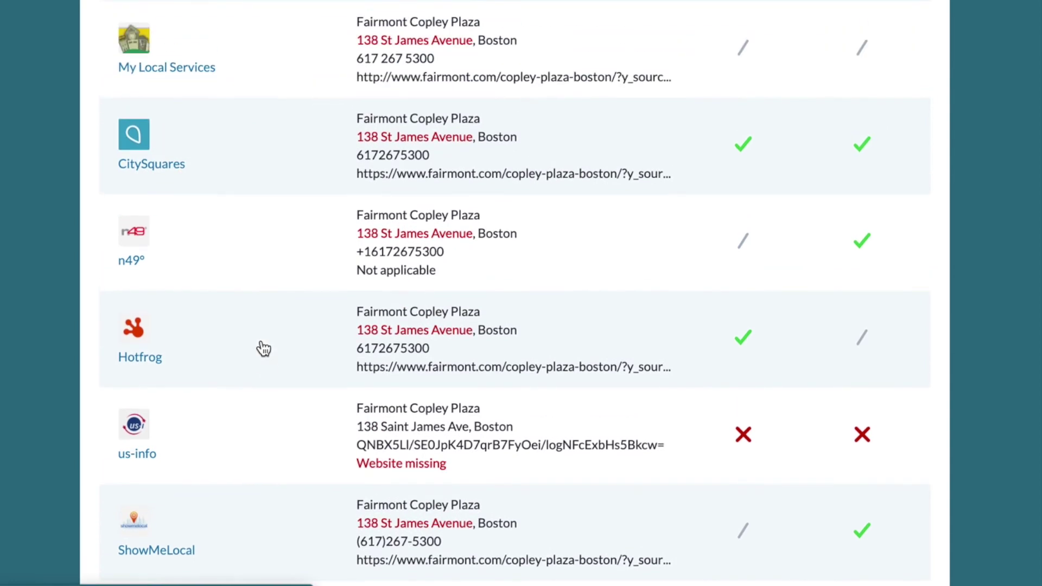
scroll(264, 348, "up", 4)
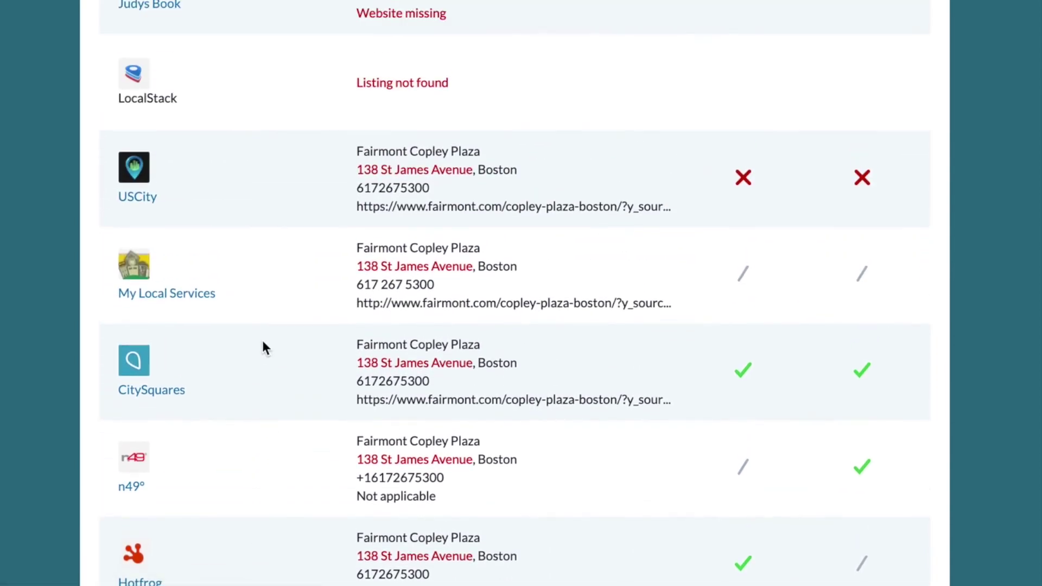
scroll(262, 348, "up", 1)
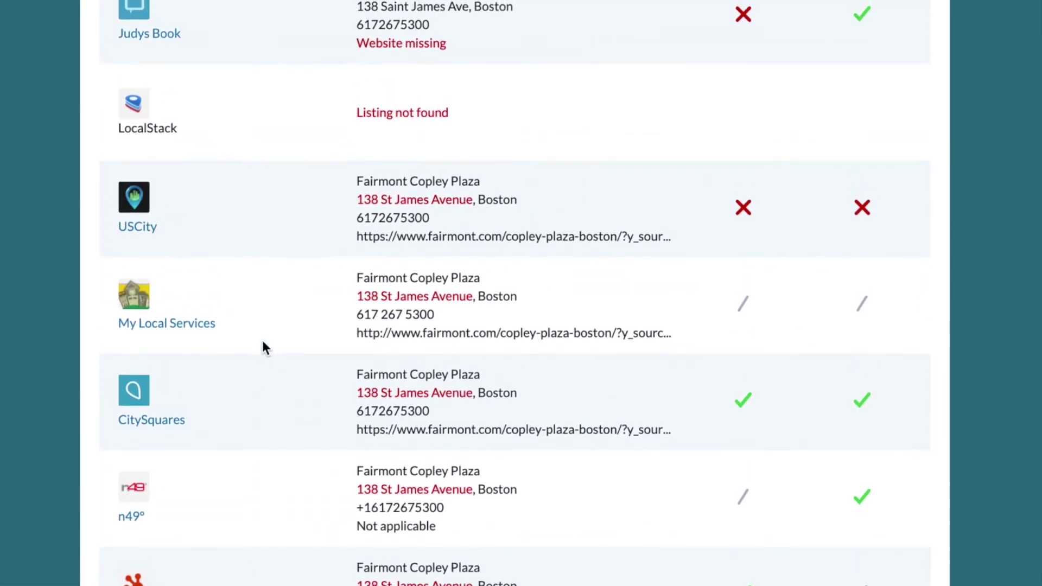
scroll(263, 346, "up", 3)
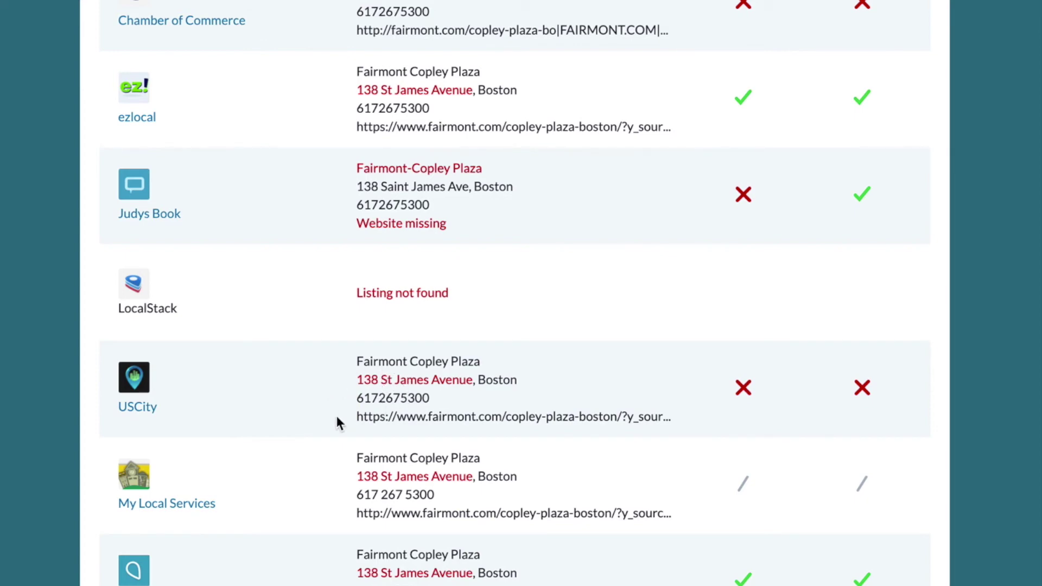
scroll(337, 415, "up", 3)
scroll(337, 432, "up", 5)
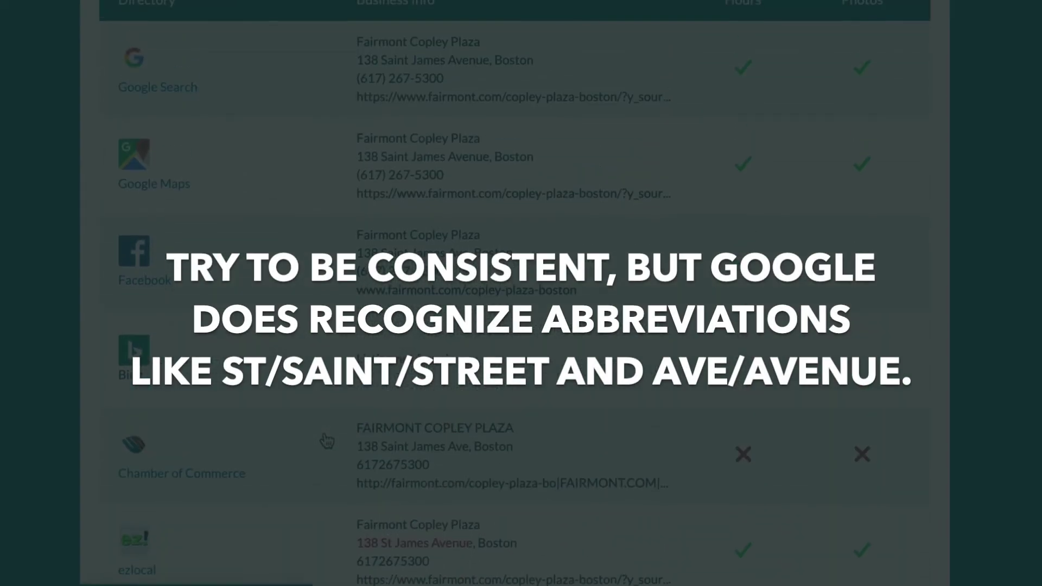
scroll(325, 439, "up", 3)
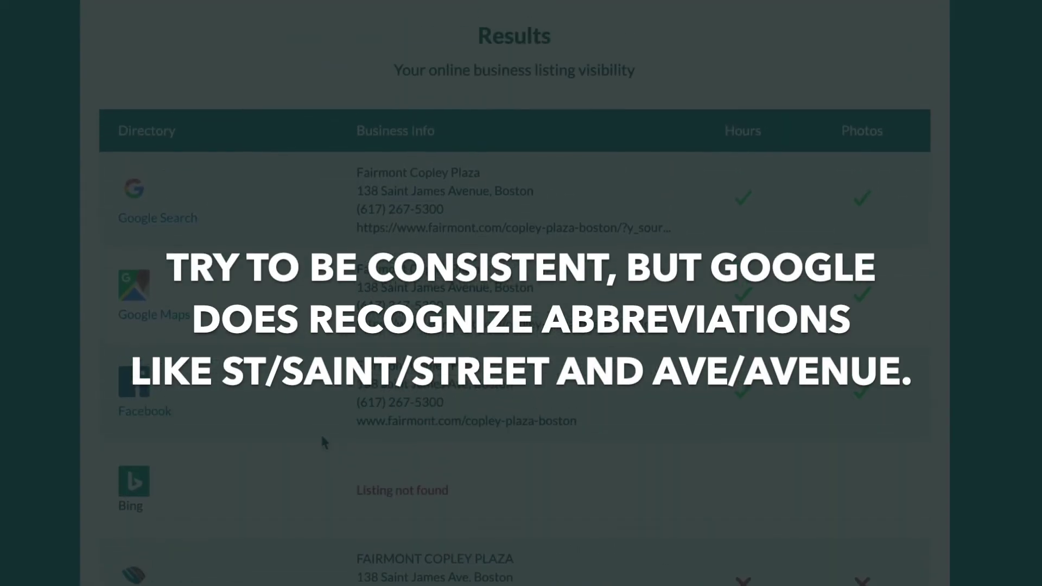
scroll(323, 437, "up", 1)
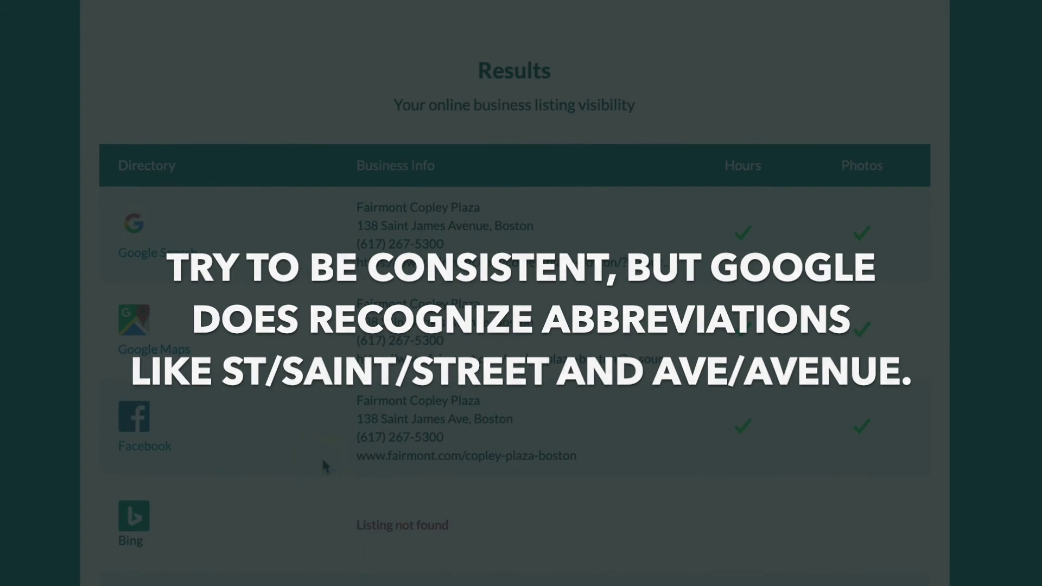
Open the Moz Local subscription options from the score summary, review the Moz Local Lite plan, and return to the previous page.
scroll(324, 462, "up", 9)
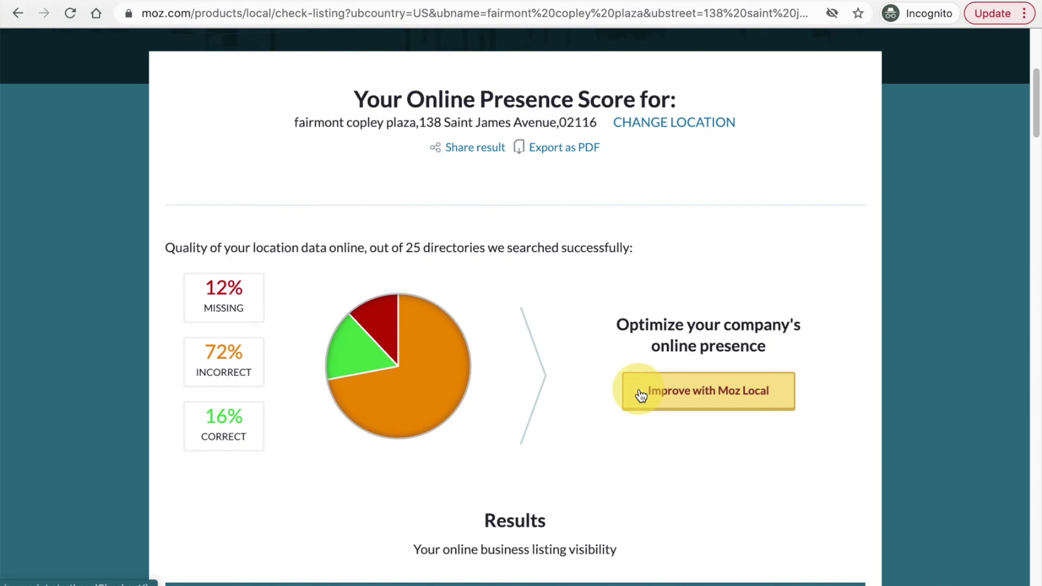
left_click(663, 362)
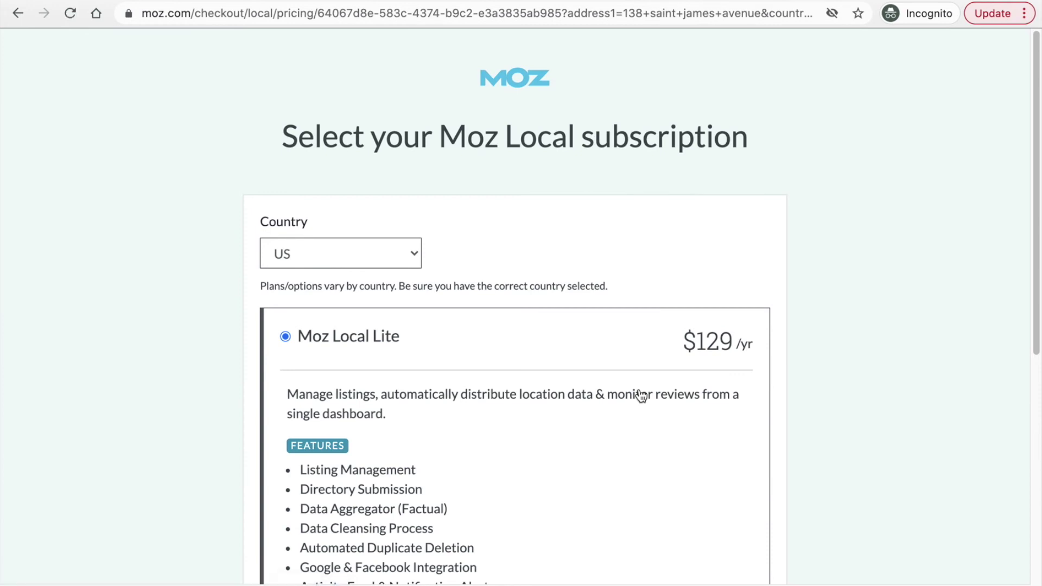
scroll(215, 429, "down", 3)
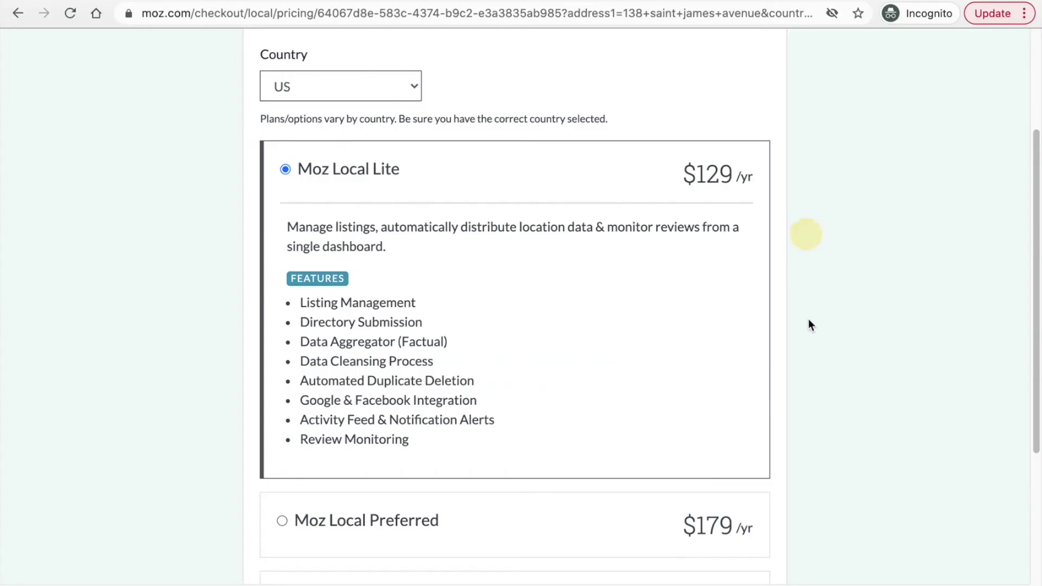
scroll(808, 318, "up", 3)
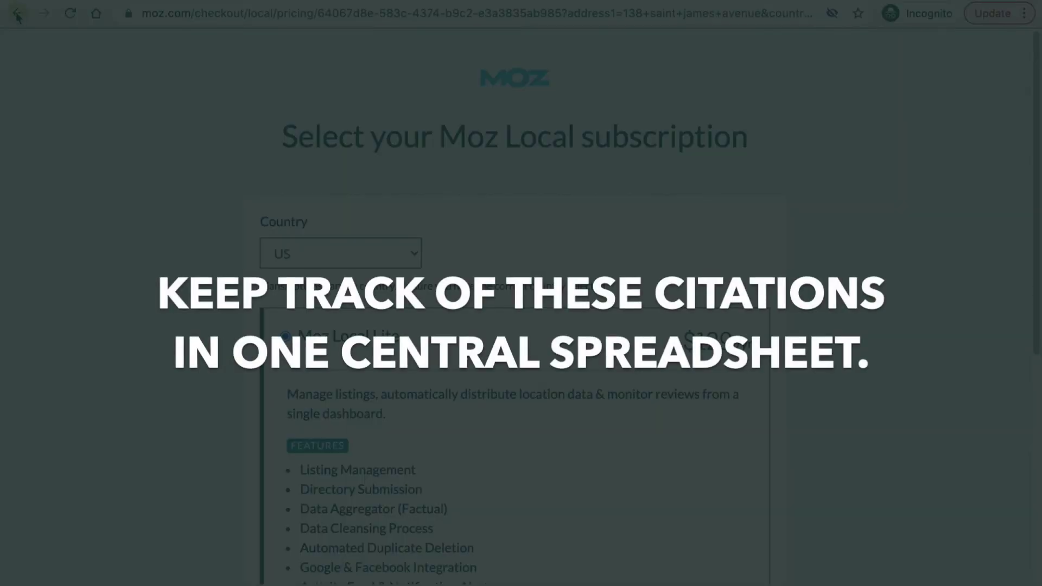
left_click(17, 15)
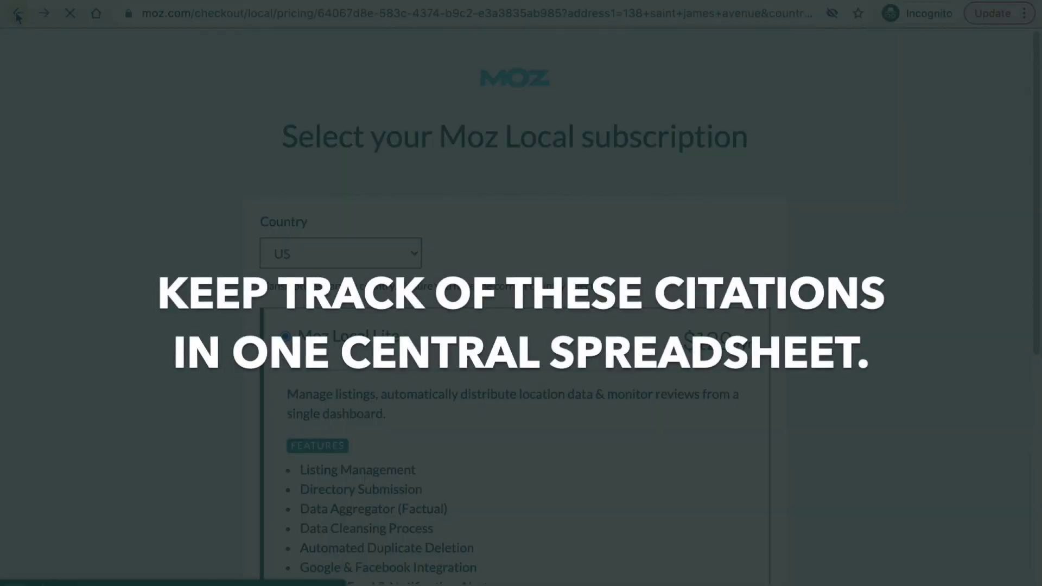